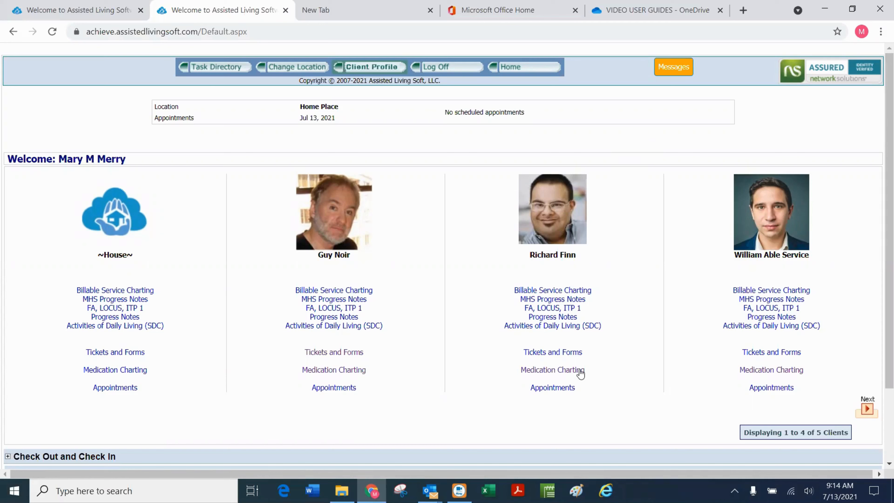
Open the third client's medication charting and view that client's medication inventory.
left_click(560, 373)
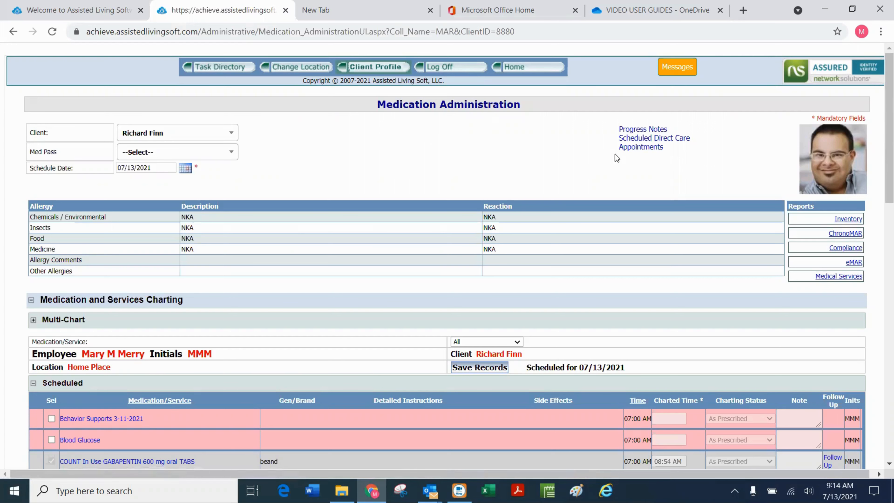
left_click(849, 222)
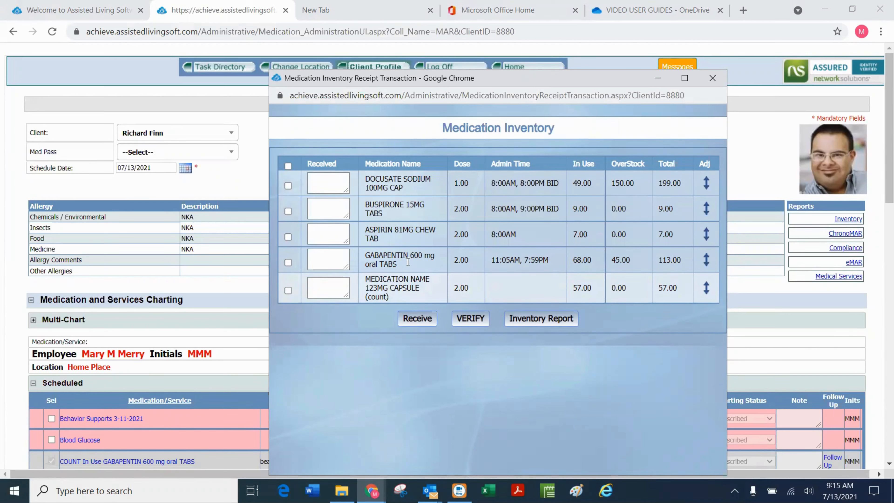
left_click(714, 79)
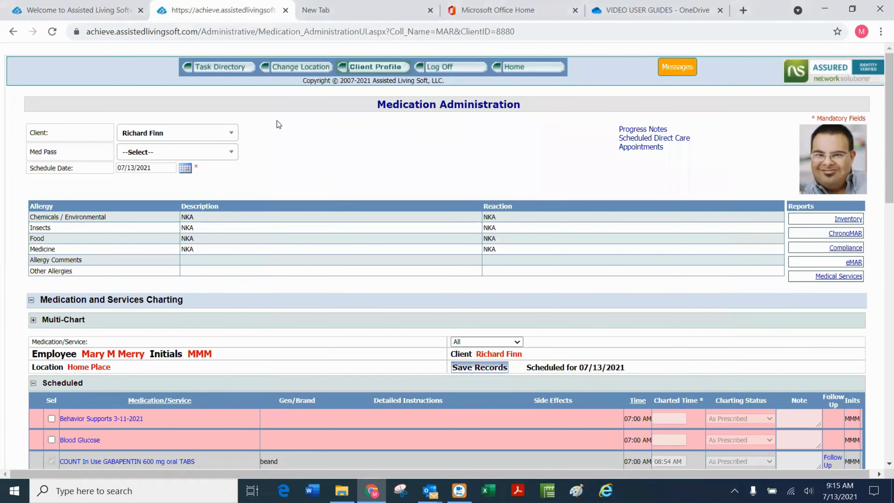
Switch medication administration to the last client in the list and open that client's medication inventory.
left_click(234, 140)
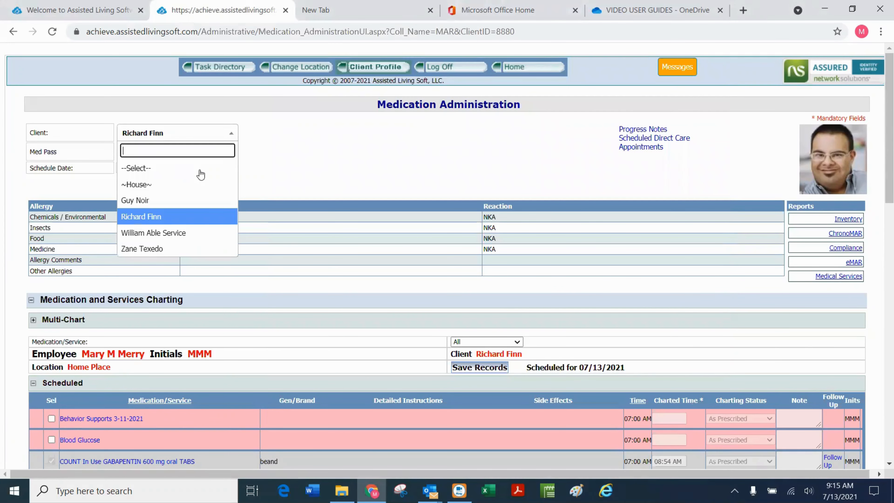
left_click(159, 248)
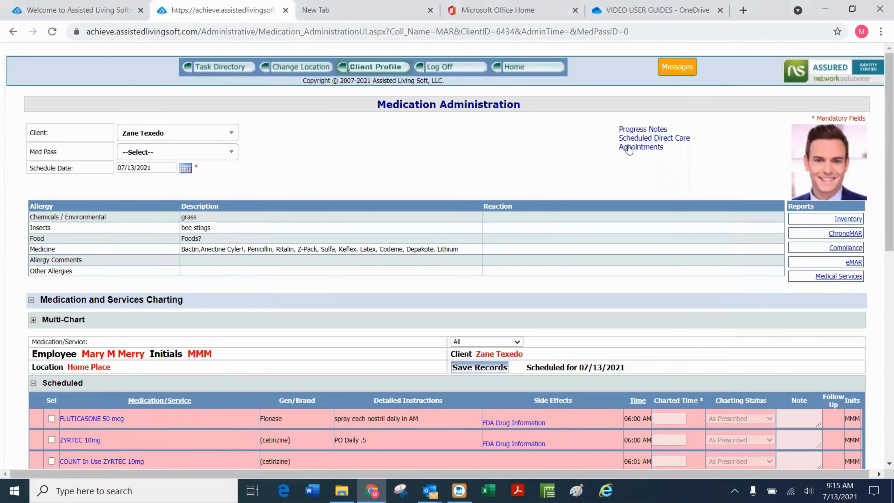
left_click(839, 219)
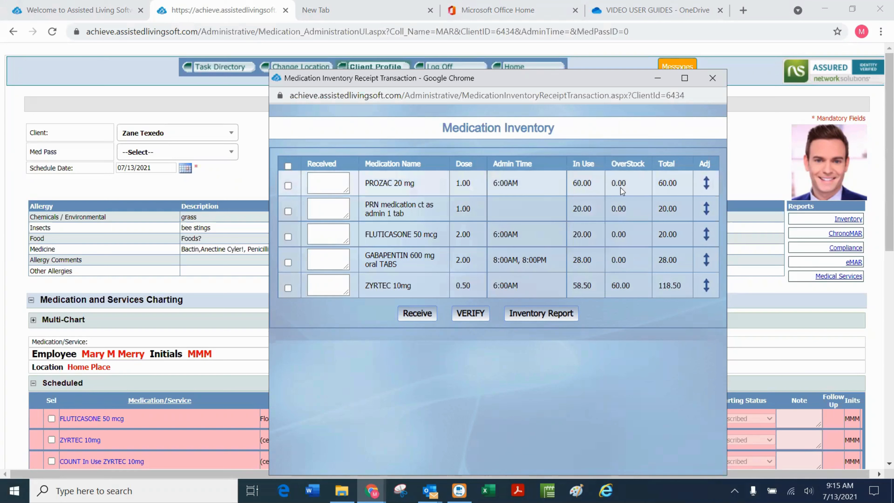
Start receiving a quantity of 30 for PROZAC 20 mg into the medication inventory.
left_click(288, 186)
left_click(318, 182)
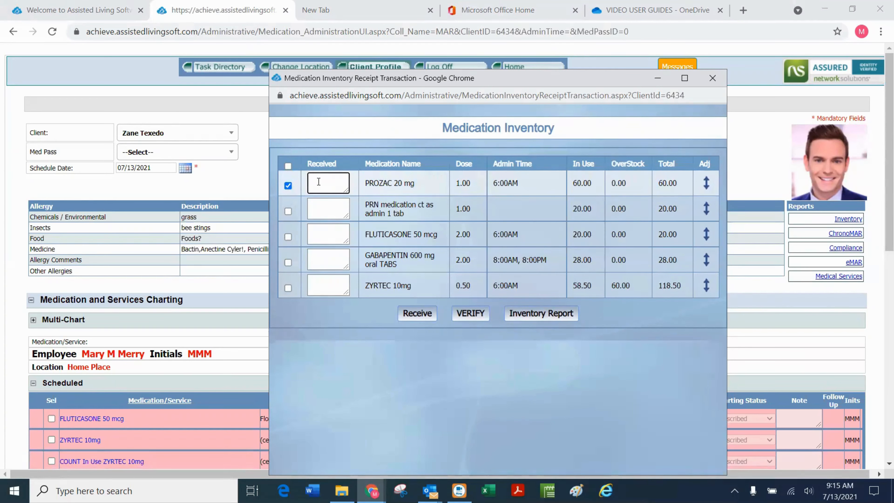
type("30")
left_click(418, 314)
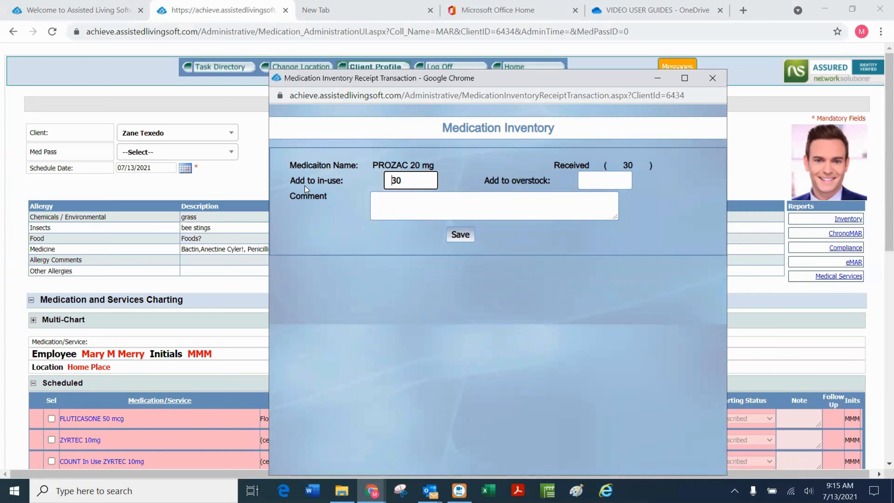
Clear the amount added to in-use, put all 30 received PROZAC 20 mg into overstock, and save.
left_click_drag(408, 178, 389, 180)
key("BackSpace")
left_click(598, 182)
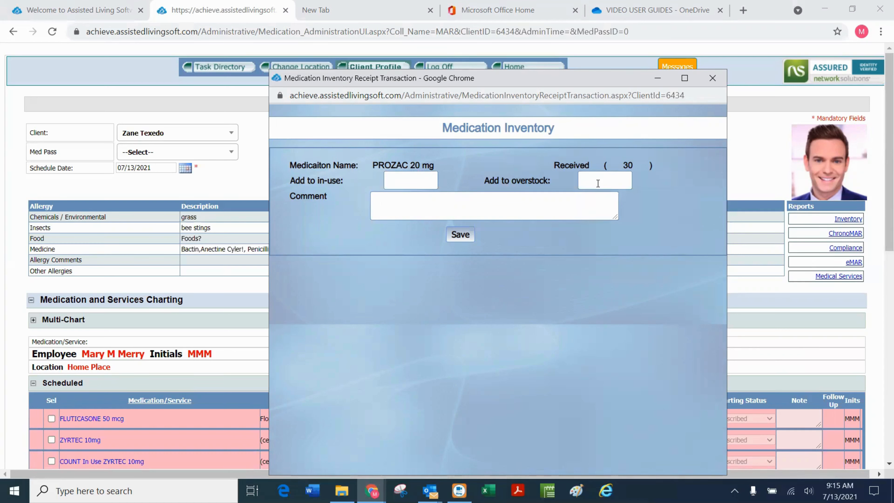
left_click(598, 182)
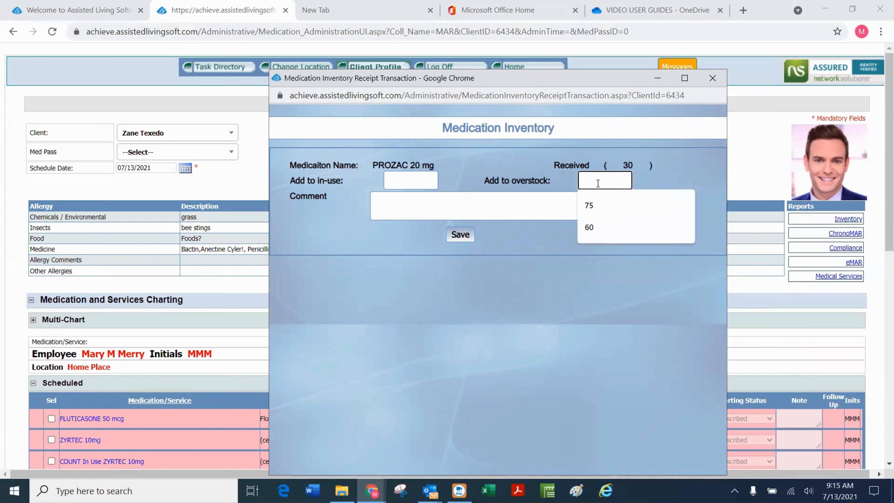
type("30")
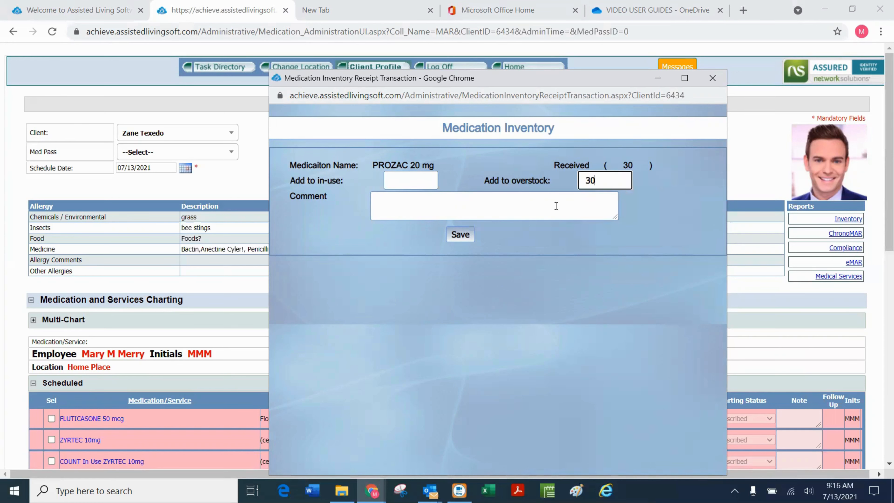
left_click(458, 237)
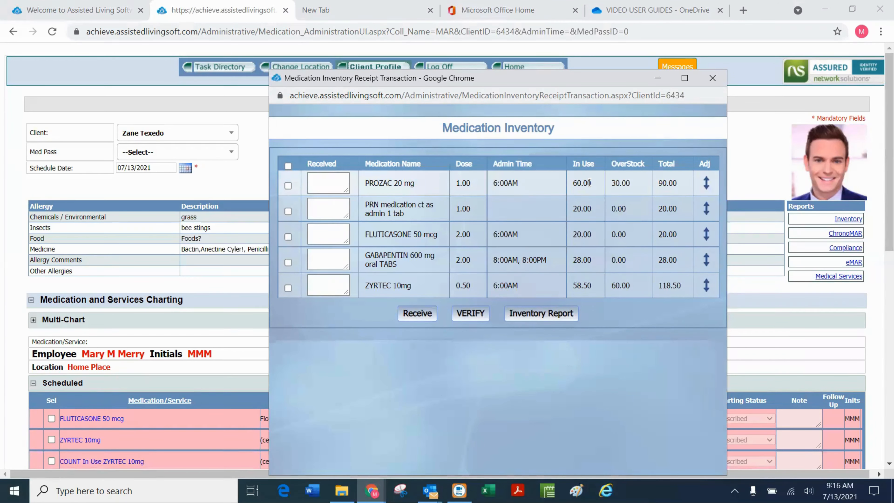
Transfer 10 of PROZAC 20 mg from overstock to in-use with the reason "note" and save.
left_click(707, 184)
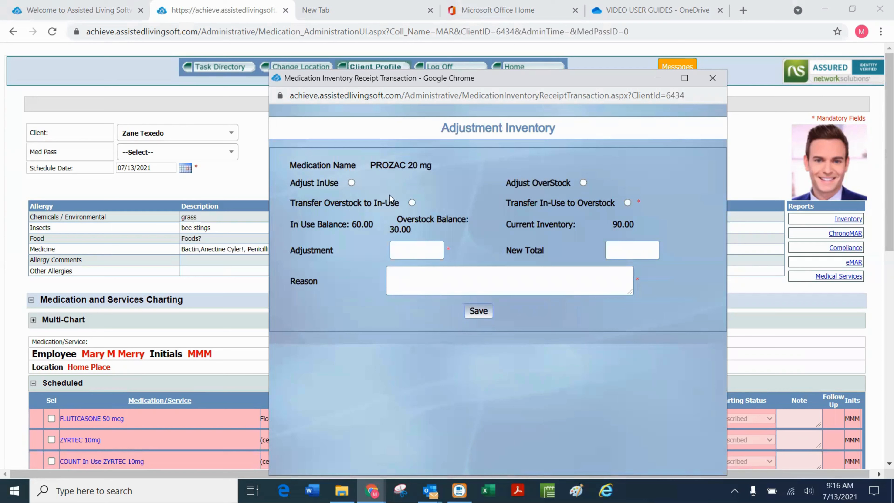
left_click(412, 203)
left_click(684, 80)
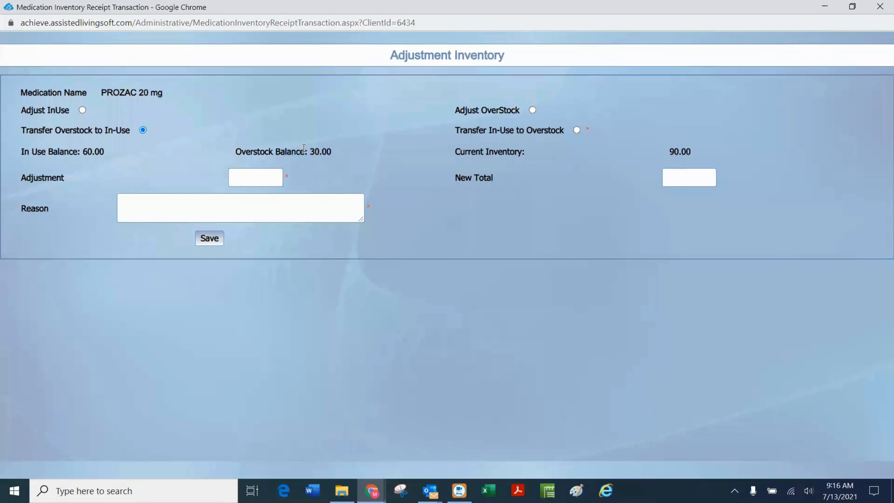
left_click(247, 171)
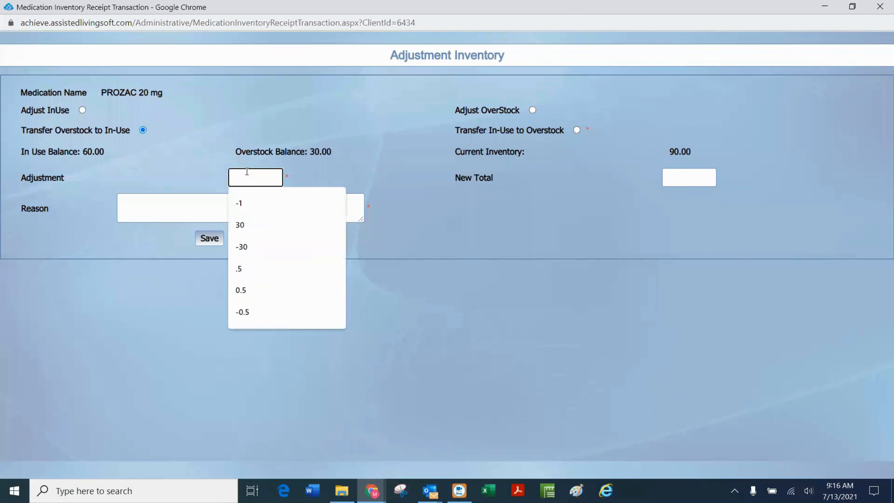
type("10")
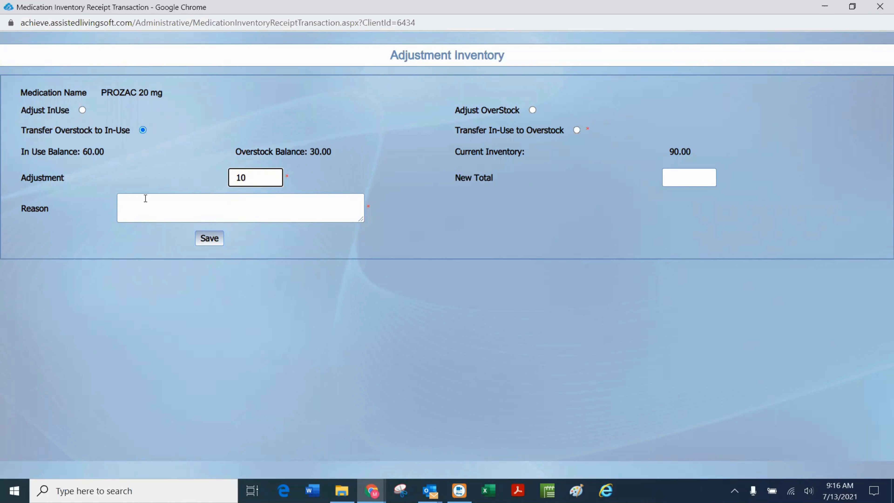
left_click(193, 213)
left_click(193, 202)
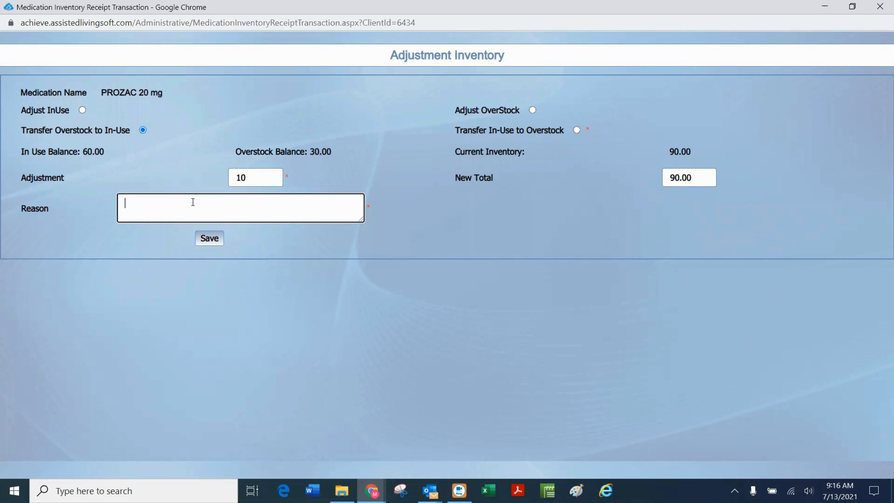
type("note")
left_click(205, 242)
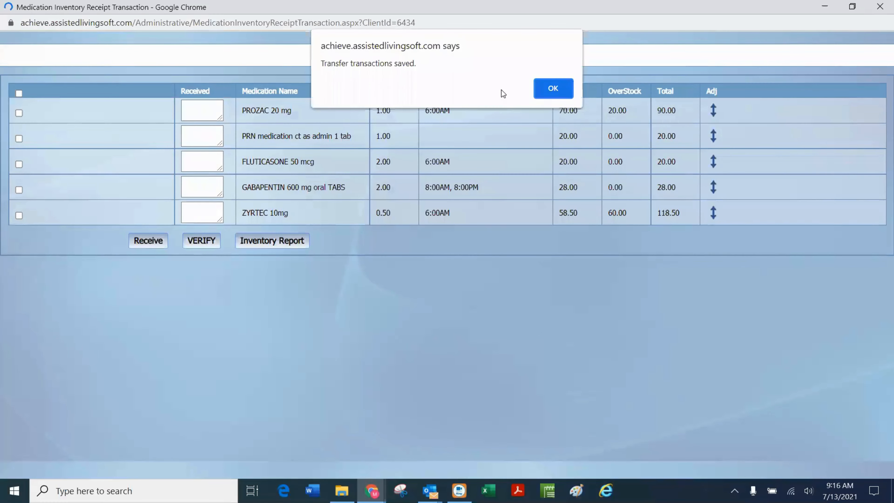
left_click(541, 91)
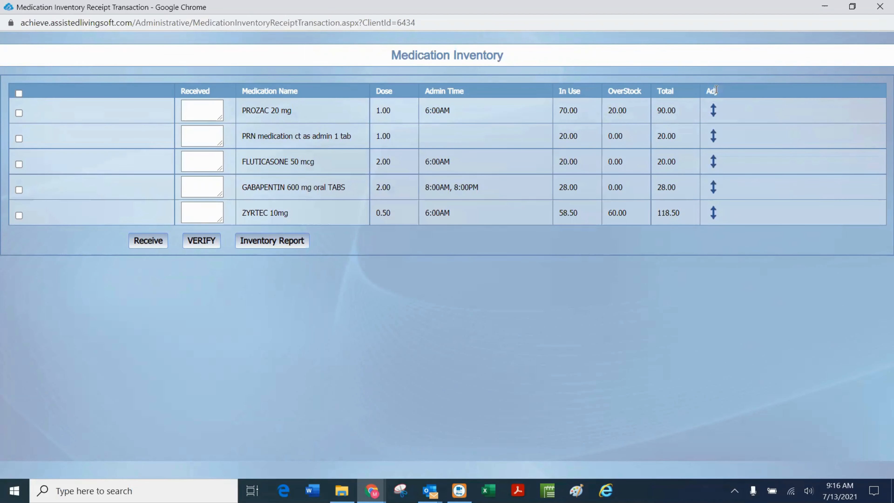
Adjust the in-use stock of PROZAC 20 mg by -1 with the reason "destroyed dose - fell in sink" and save.
left_click(714, 109)
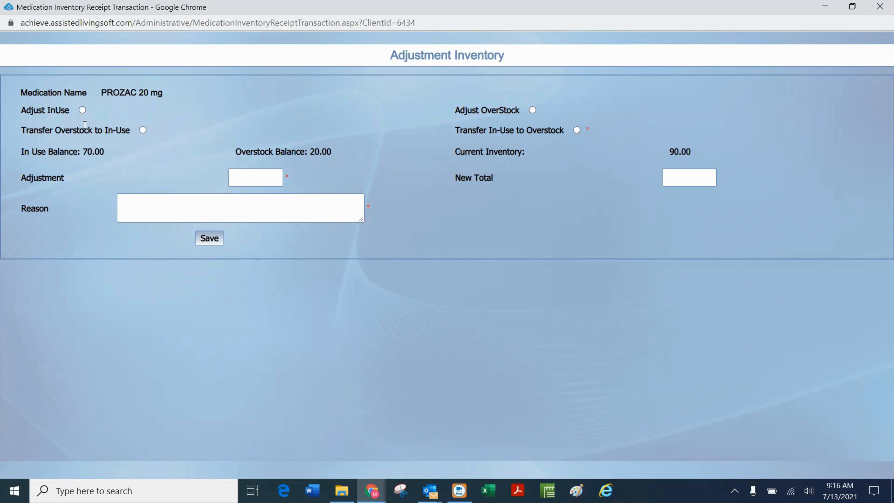
left_click(82, 110)
left_click(256, 176)
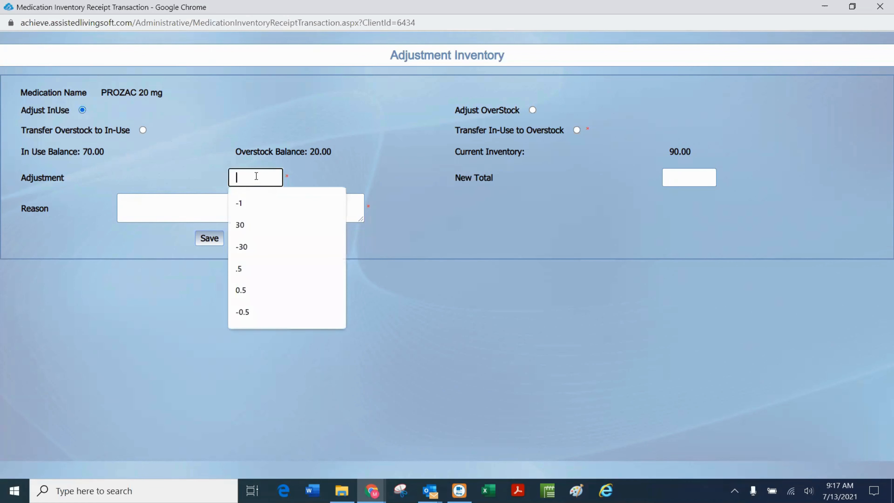
left_click(246, 201)
left_click(178, 207)
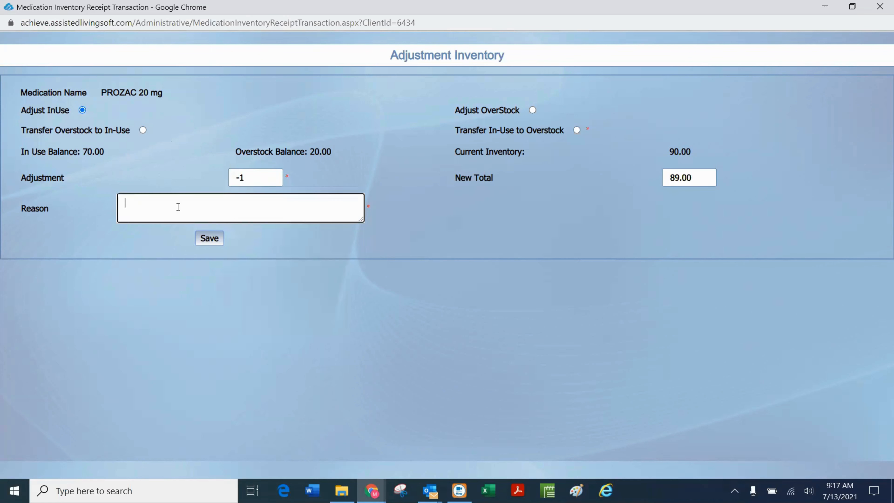
type("destroyed dose - fell in sink")
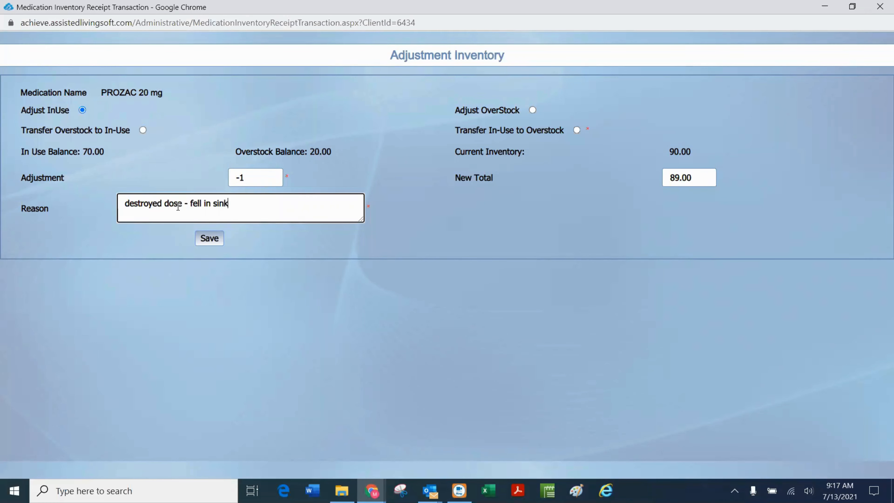
left_click(209, 239)
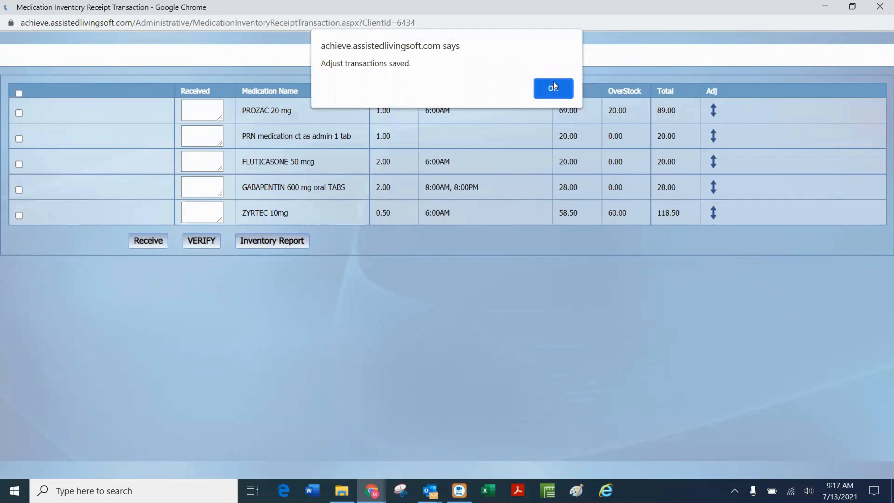
left_click(554, 92)
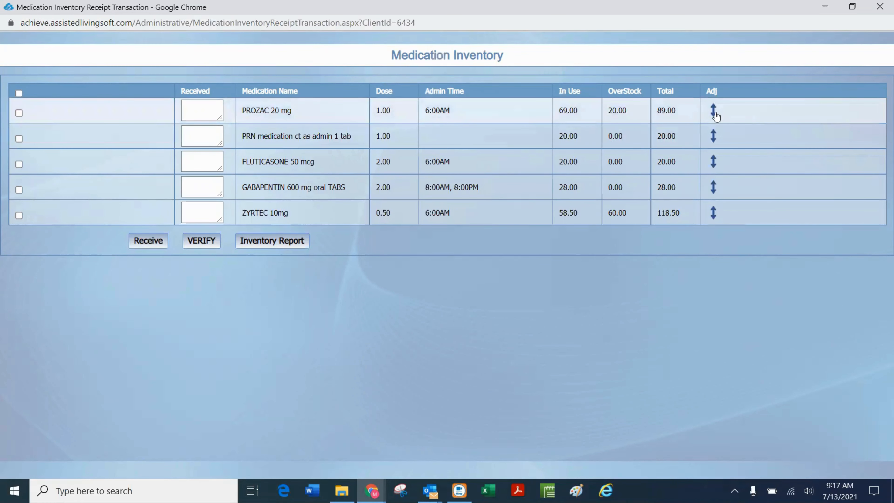
Open the inventory adjustment form for PROZAC 20 mg once more.
left_click(714, 112)
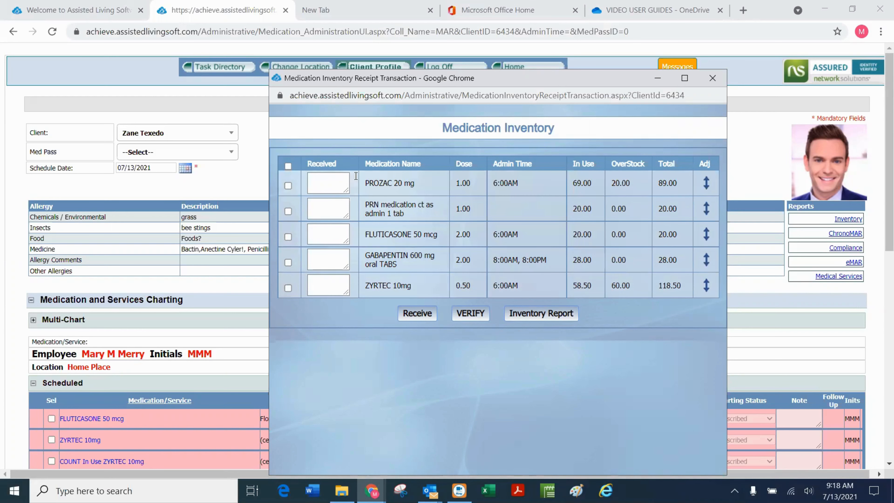
Verify the inventory of every listed medication except GABAPENTIN 600 mg oral TABS.
left_click(288, 166)
left_click(288, 165)
left_click(288, 166)
left_click(288, 263)
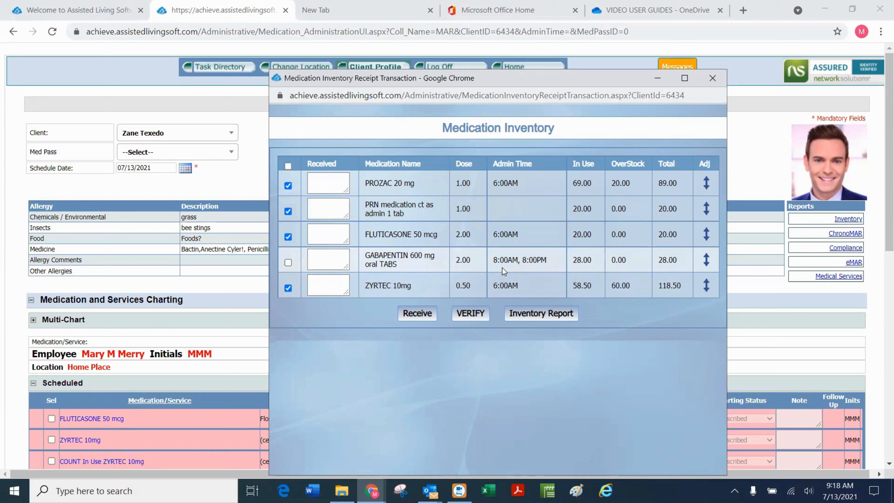
left_click(480, 314)
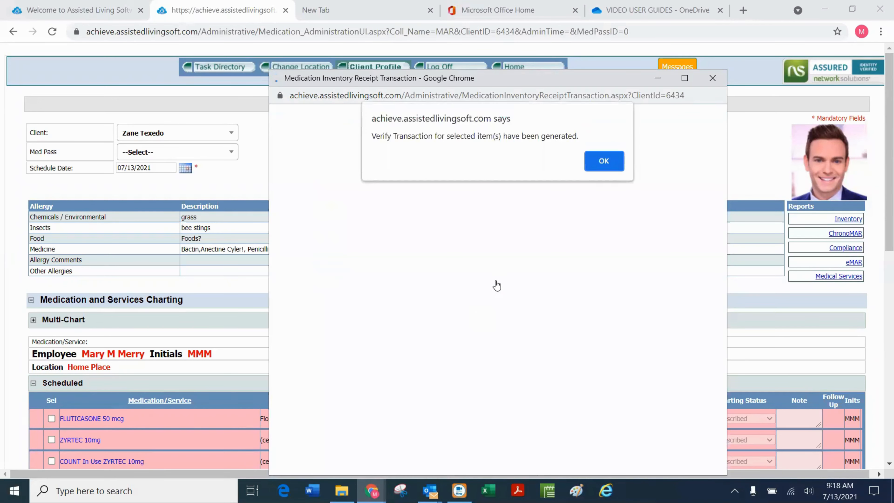
left_click(602, 155)
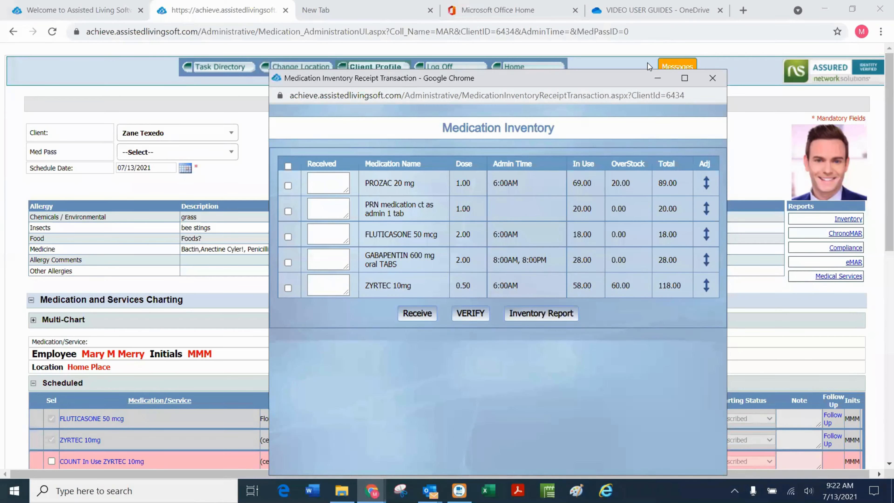
Generate the medication inventory report for the client being charted, covering all medications.
left_click(541, 317)
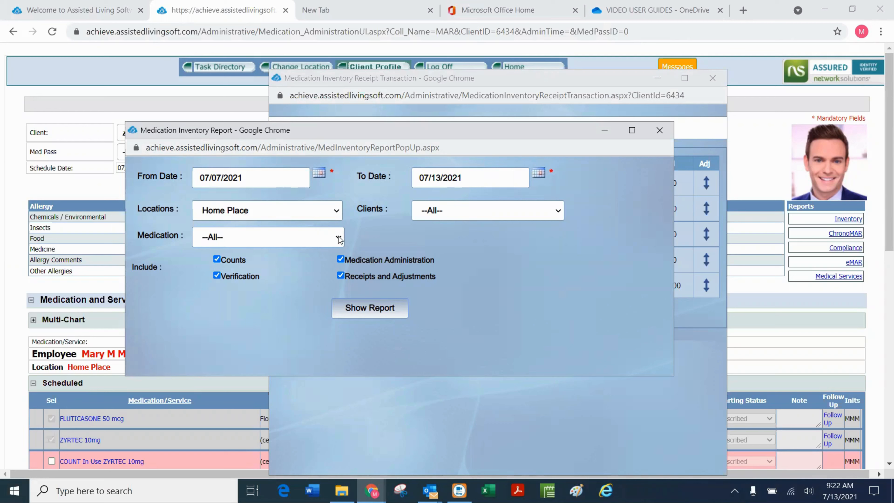
left_click(563, 210)
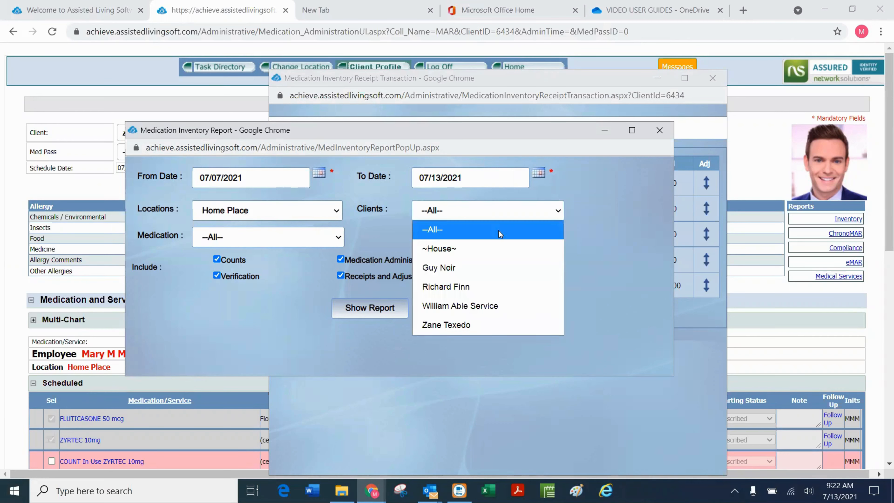
left_click(457, 324)
left_click(342, 237)
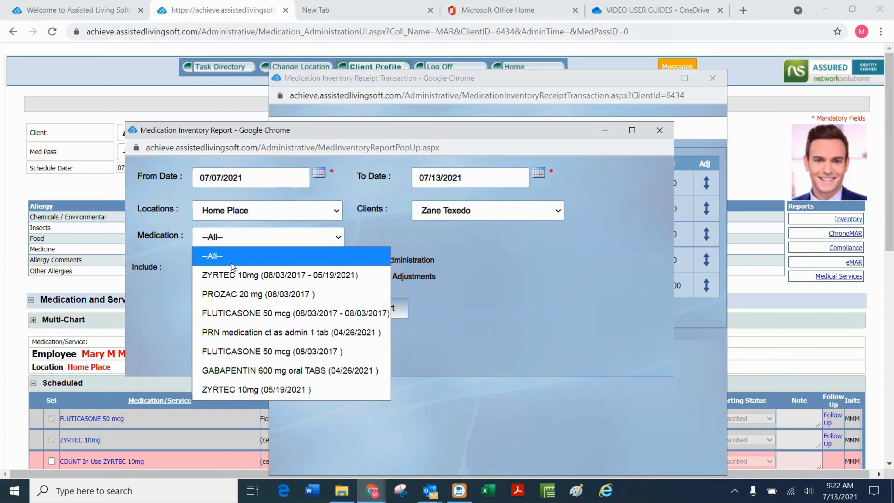
left_click(452, 235)
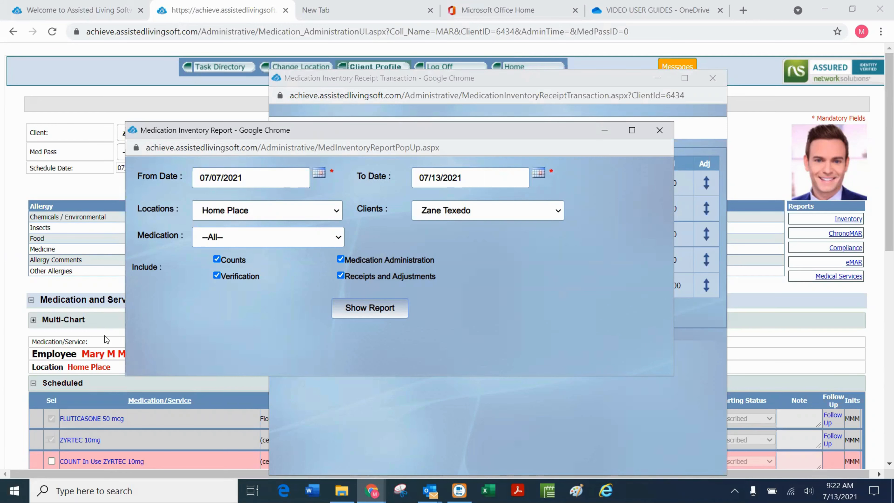
scroll(105, 335, "down", 2)
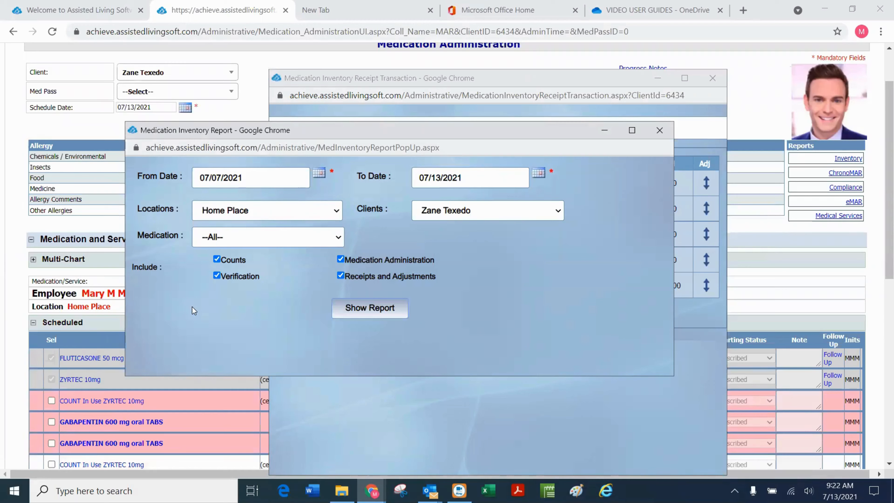
scroll(72, 351, "up", 2)
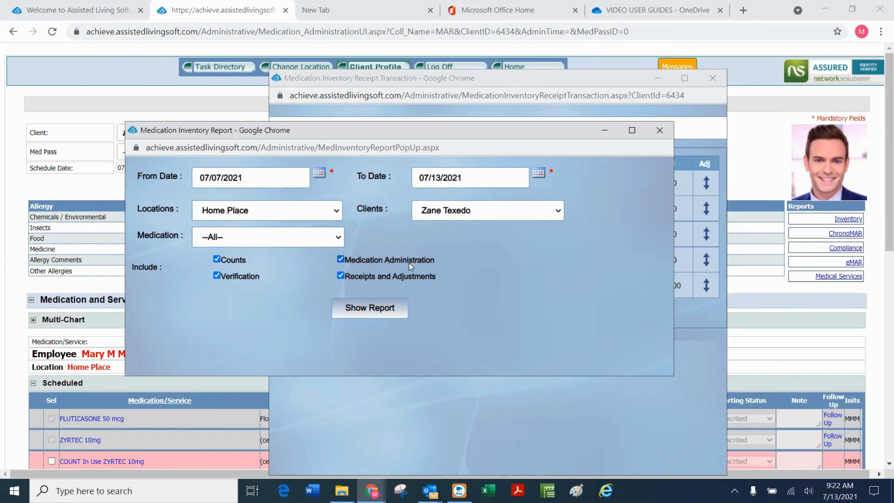
left_click(370, 312)
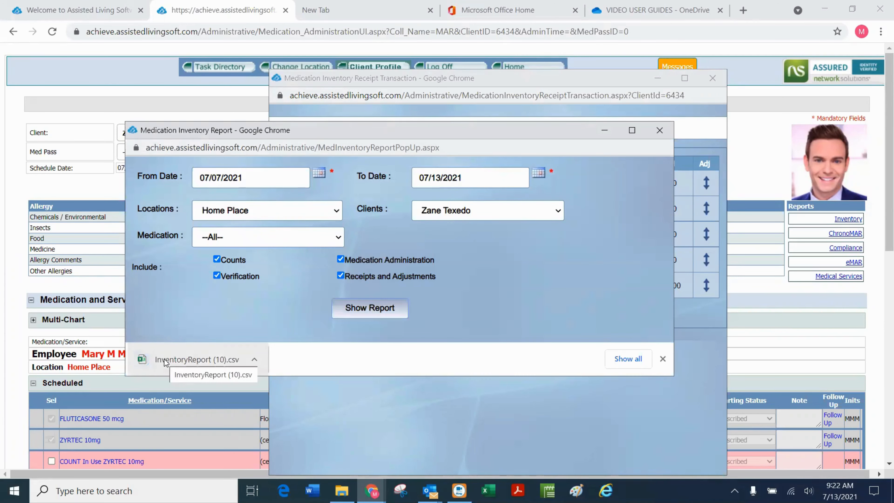
Open the downloaded InventoryReport (10).csv in Excel and widen the User Name, Date Time, Medication and Type columns to review the transactions.
left_click(166, 362)
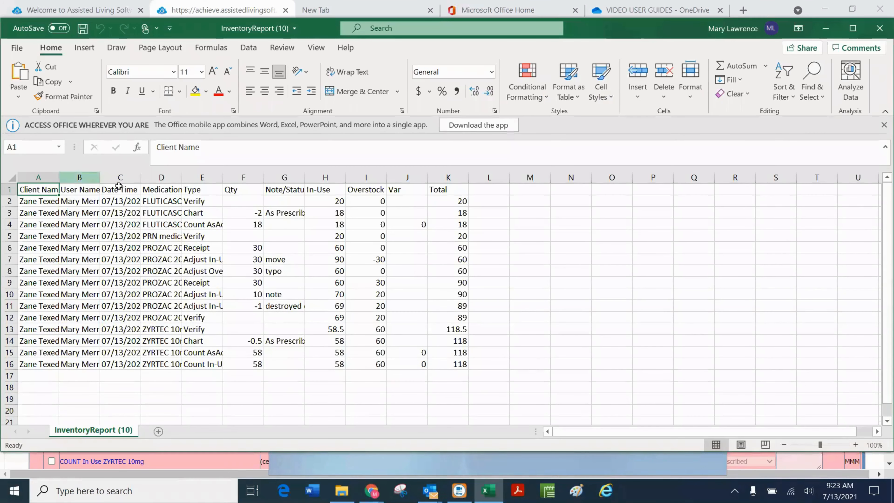
left_click_drag(100, 177, 251, 178)
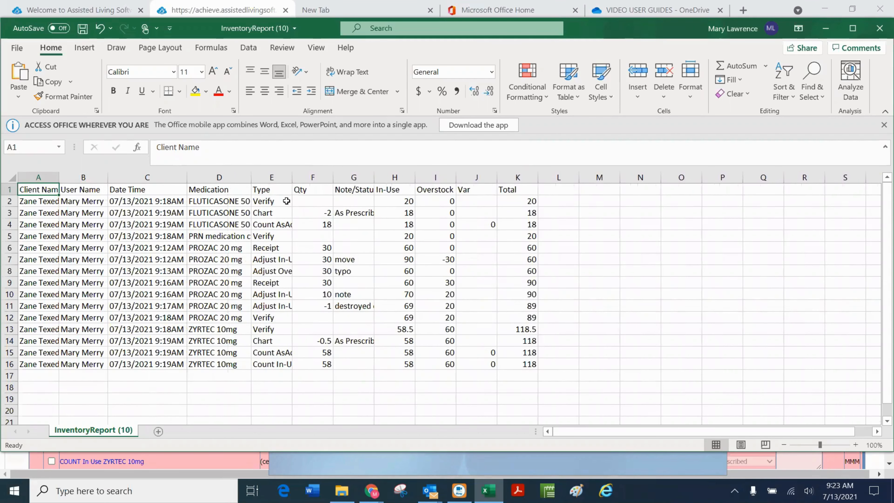
left_click_drag(291, 177, 313, 180)
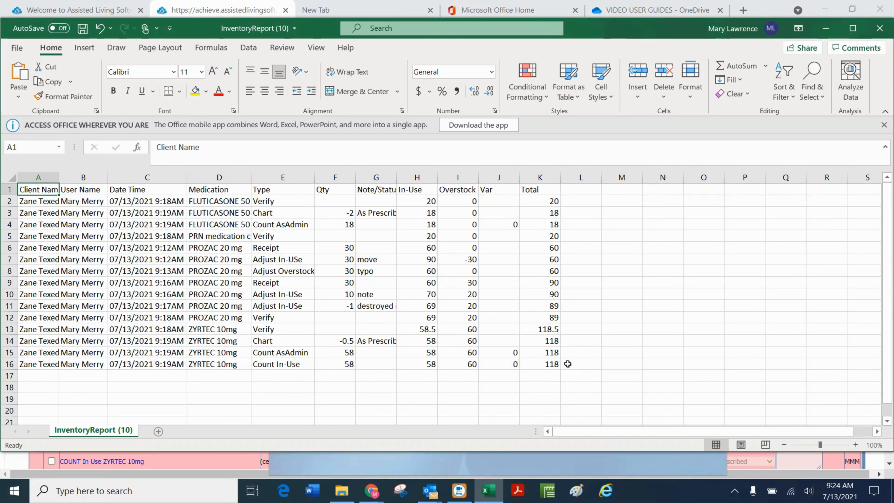
left_click(879, 29)
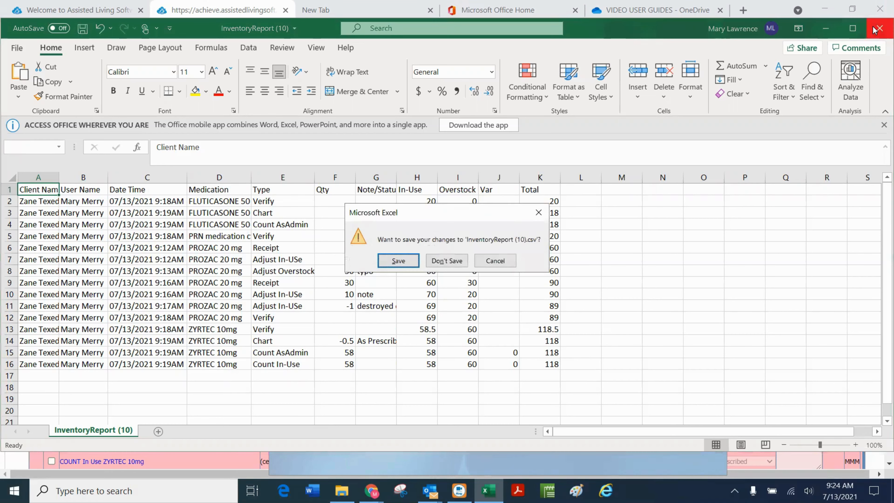